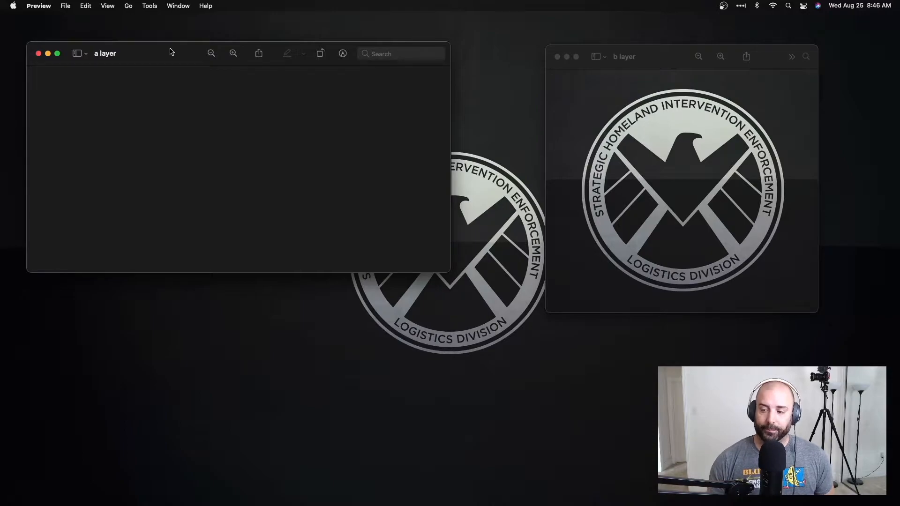
Try selecting the entire a layer image, as well as a rectangular region in its middle, clearing each selection
{"action": "left_click", "coordinate": [676, 61]}
{"action": "left_click", "coordinate": [143, 57]}
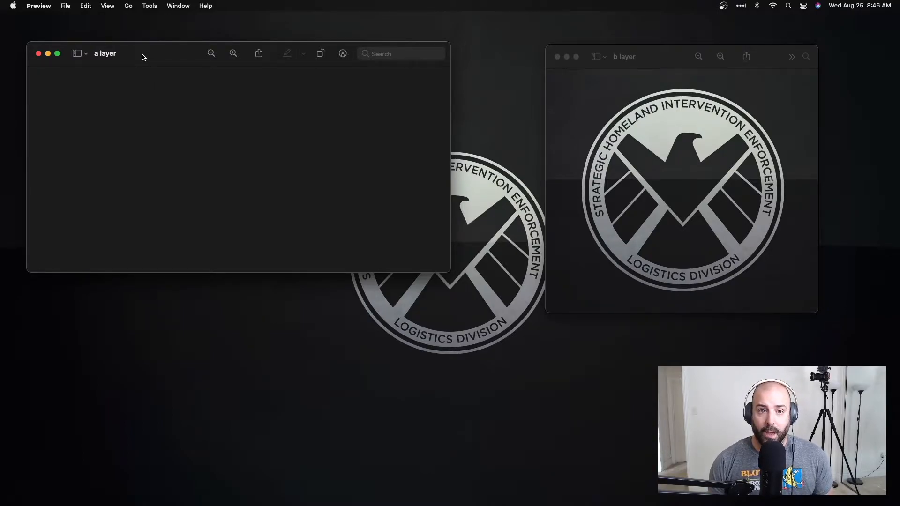
{"action": "left_click", "coordinate": [85, 5]}
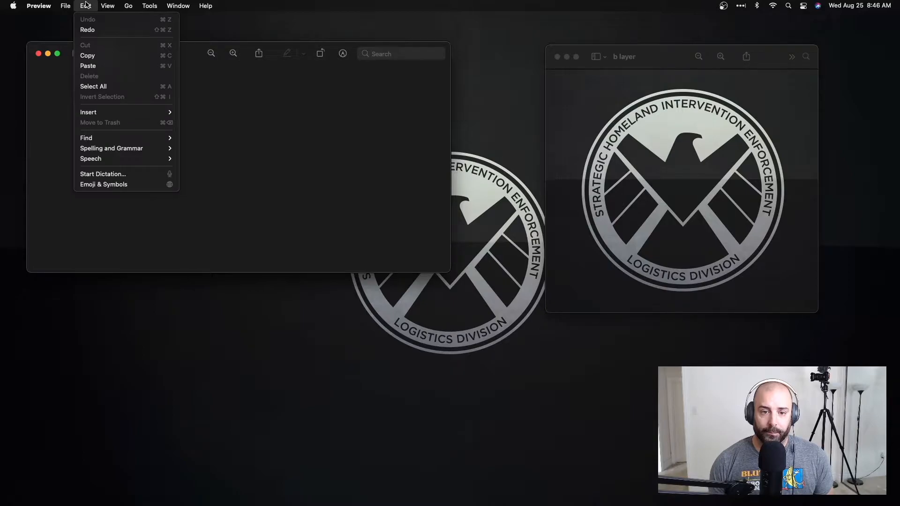
{"action": "left_click", "coordinate": [106, 92]}
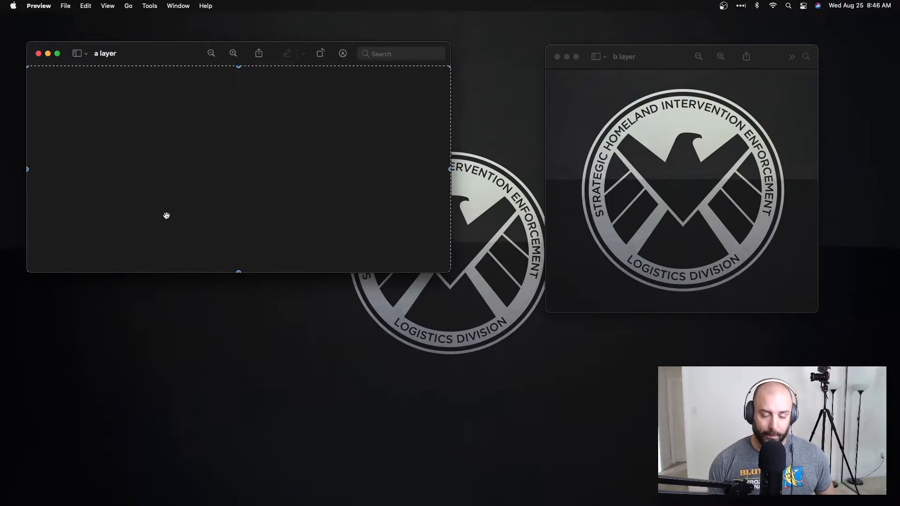
{"action": "key", "text": "Escape"}
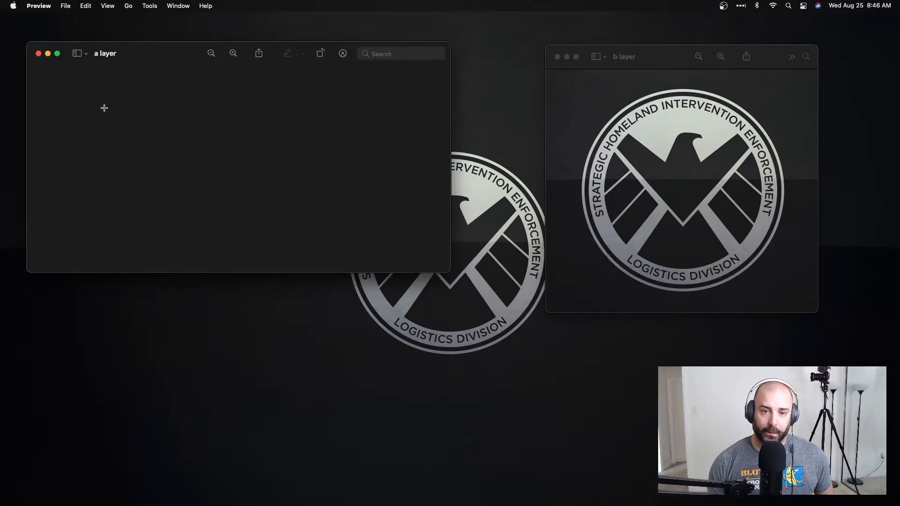
{"action": "left_click_drag", "start_coordinate": [88, 97], "coordinate": [334, 223]}
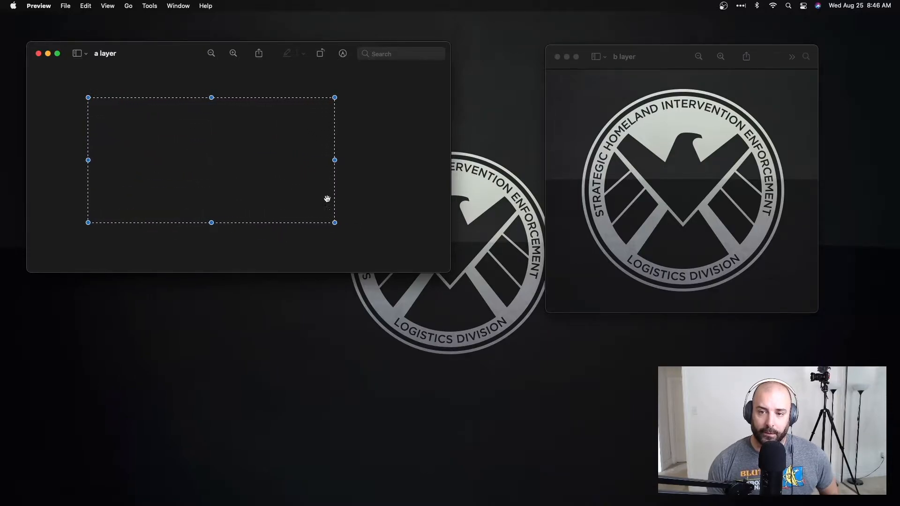
{"action": "left_click", "coordinate": [73, 125]}
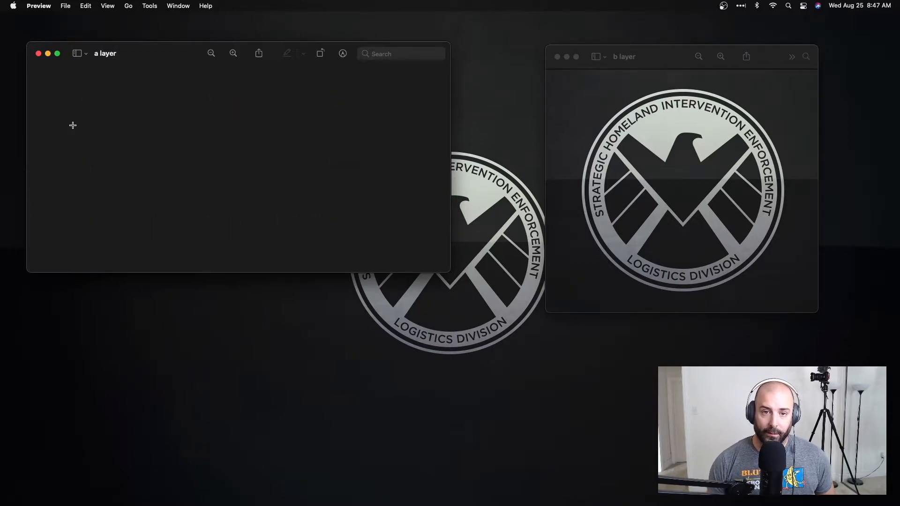
Select the entire a layer image and delete the selected contents
{"action": "left_click", "coordinate": [88, 5]}
{"action": "left_click", "coordinate": [103, 86]}
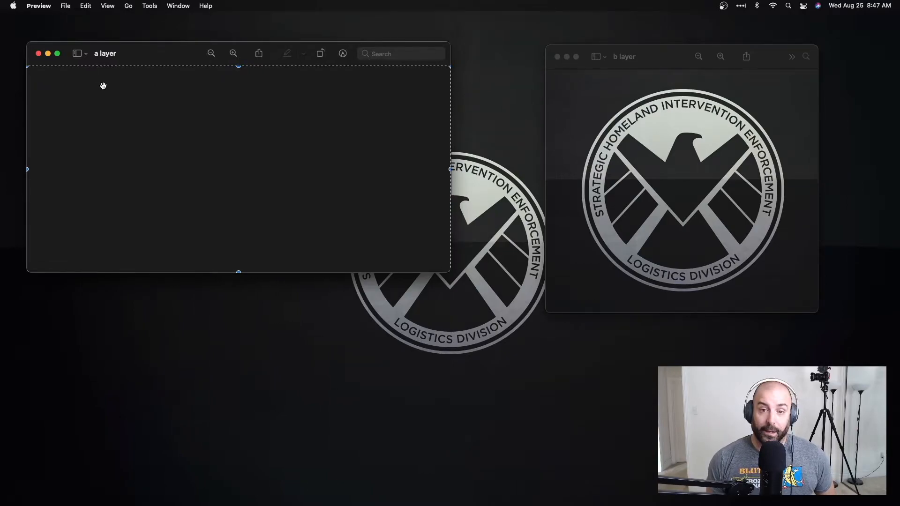
{"action": "key", "text": "Delete"}
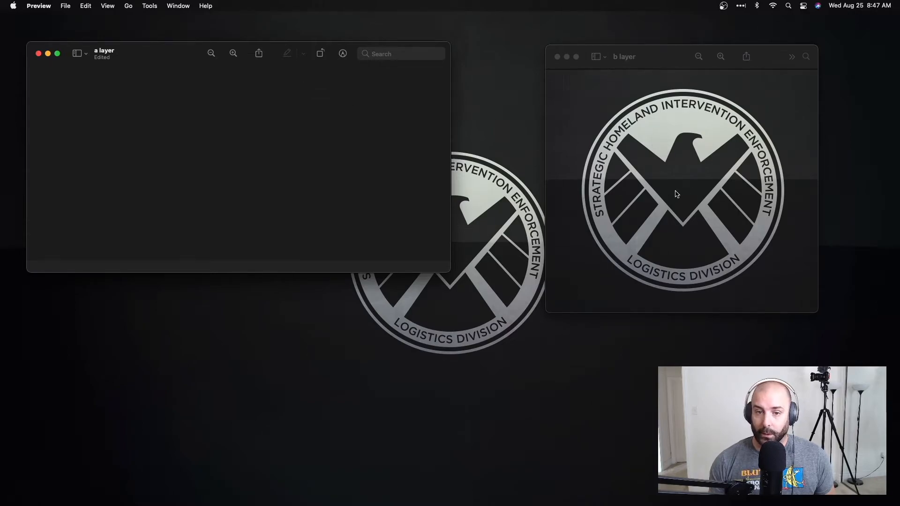
Cut the entire full-size b layer image and paste it into the a layer image
{"action": "left_click_drag", "start_coordinate": [669, 53], "coordinate": [594, 34]}
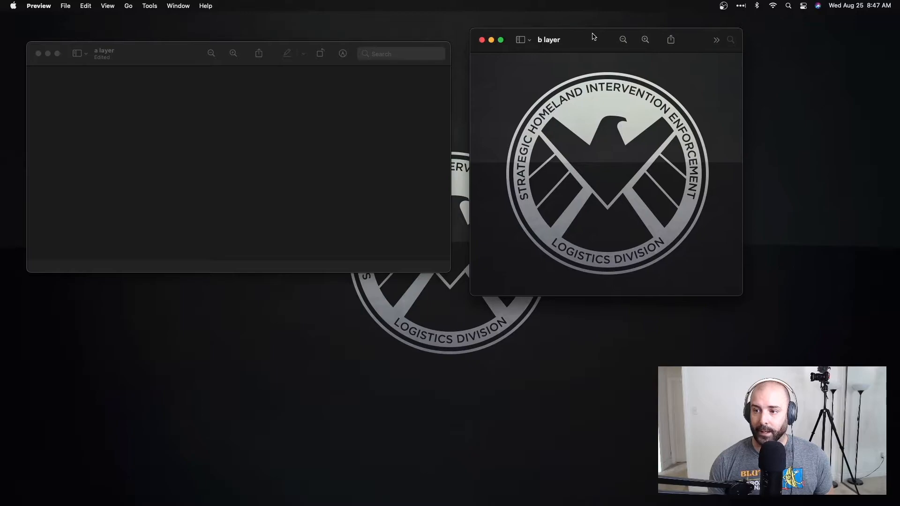
{"action": "left_click", "coordinate": [88, 5]}
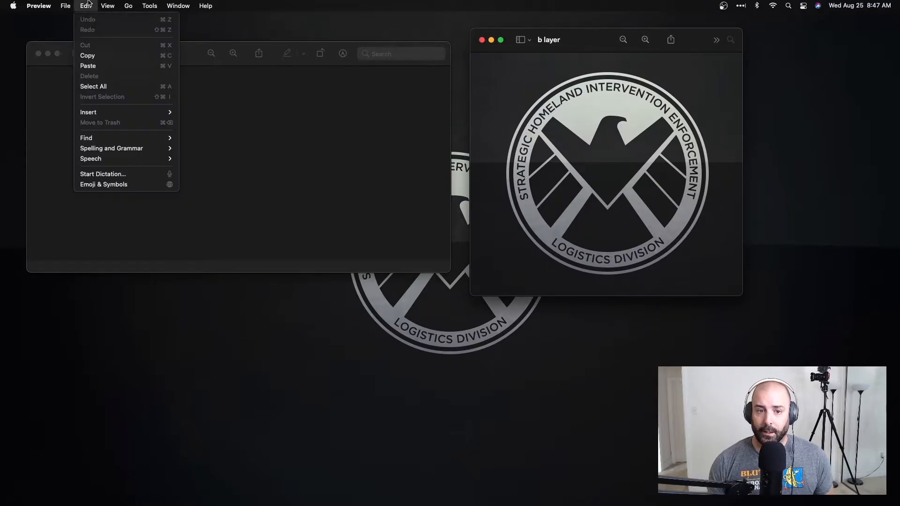
{"action": "left_click", "coordinate": [92, 87]}
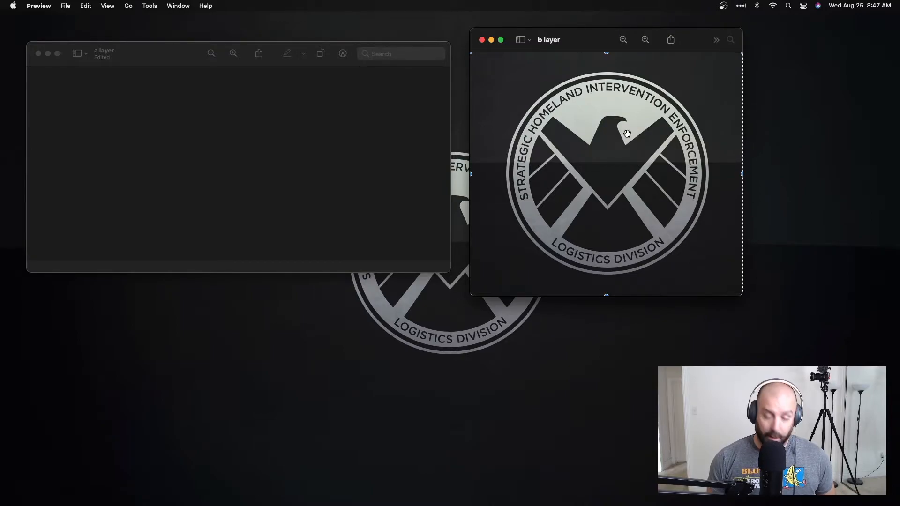
{"action": "key", "text": "super+x"}
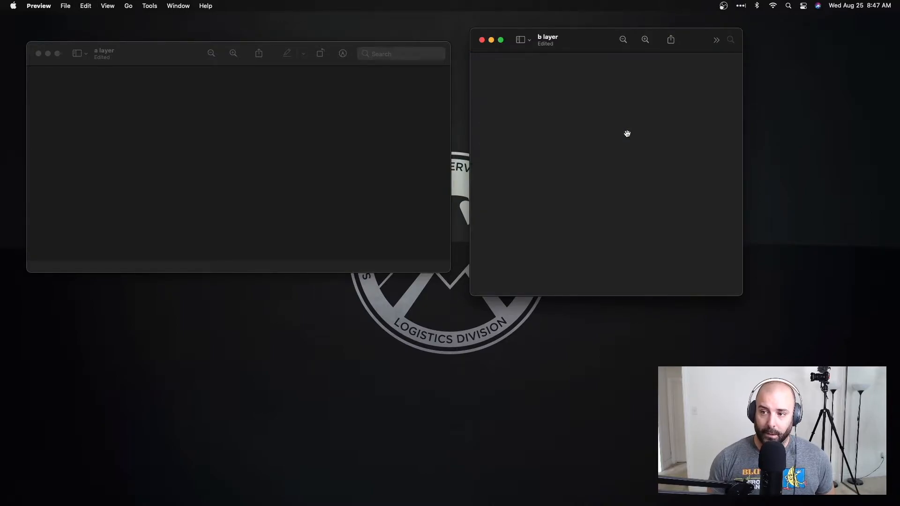
{"action": "left_click", "coordinate": [171, 50]}
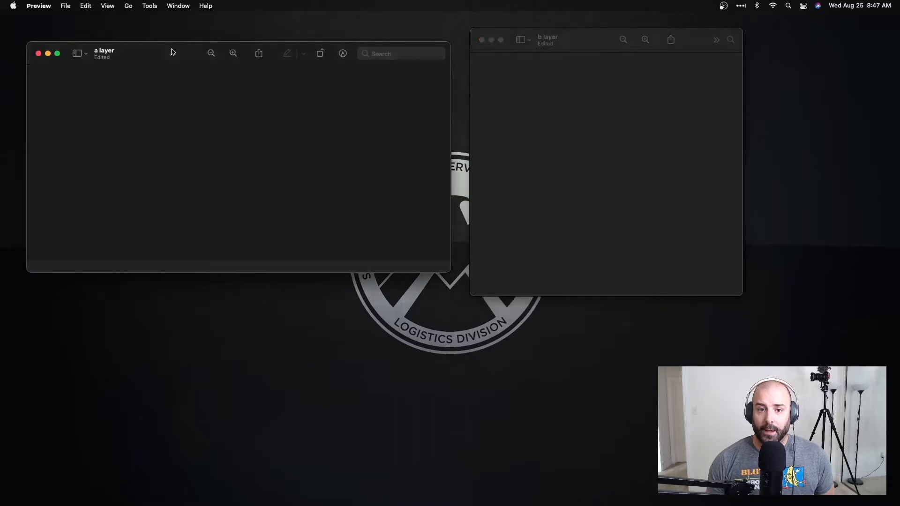
{"action": "key", "text": "super+v"}
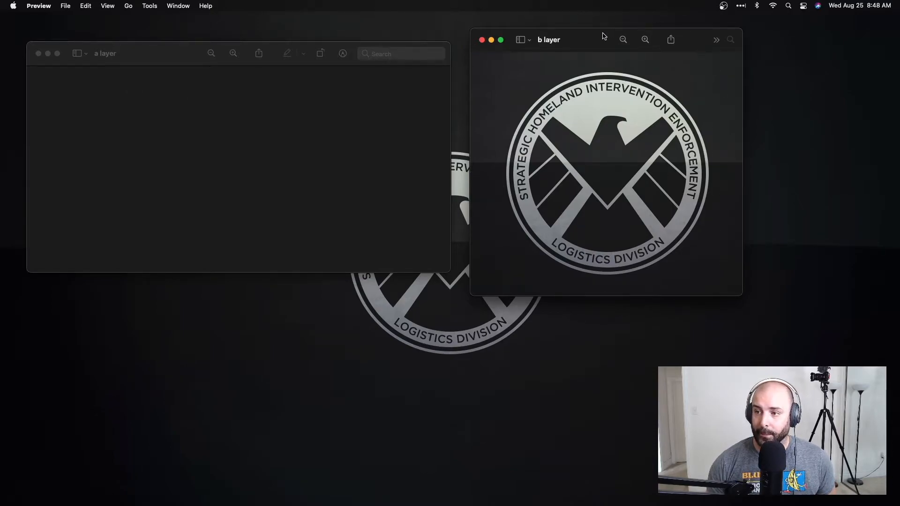
Enlarge the b layer window and resize its image proportionally to a width of 4 inches
{"action": "left_click_drag", "start_coordinate": [603, 37], "coordinate": [454, 72]}
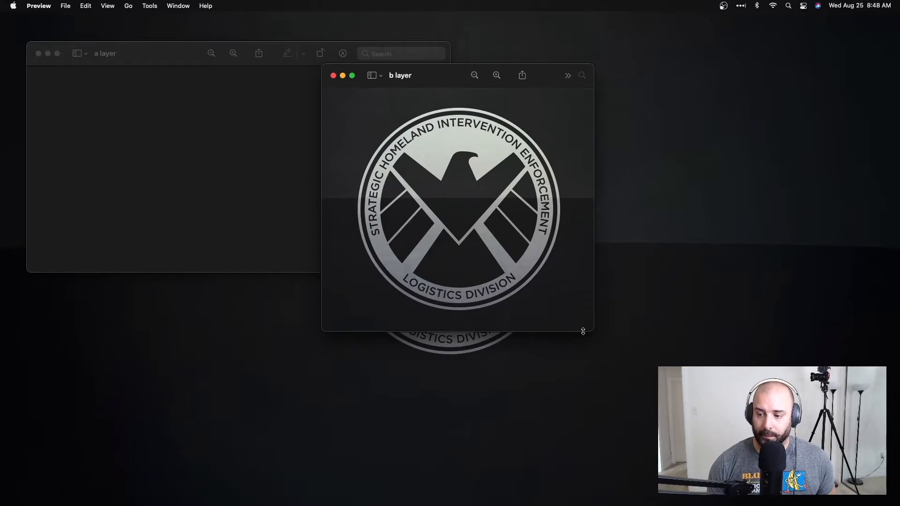
{"action": "left_click_drag", "start_coordinate": [593, 332], "coordinate": [777, 374]}
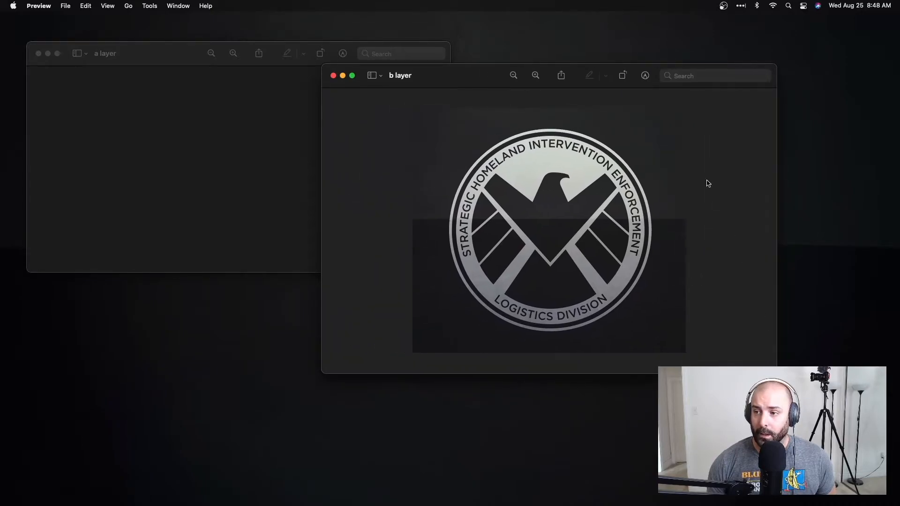
{"action": "left_click", "coordinate": [653, 78]}
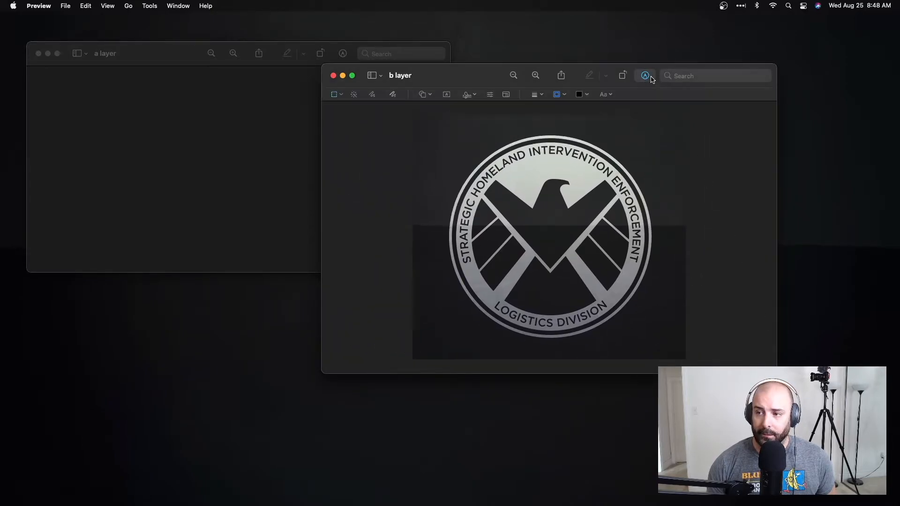
{"action": "left_click", "coordinate": [507, 96]}
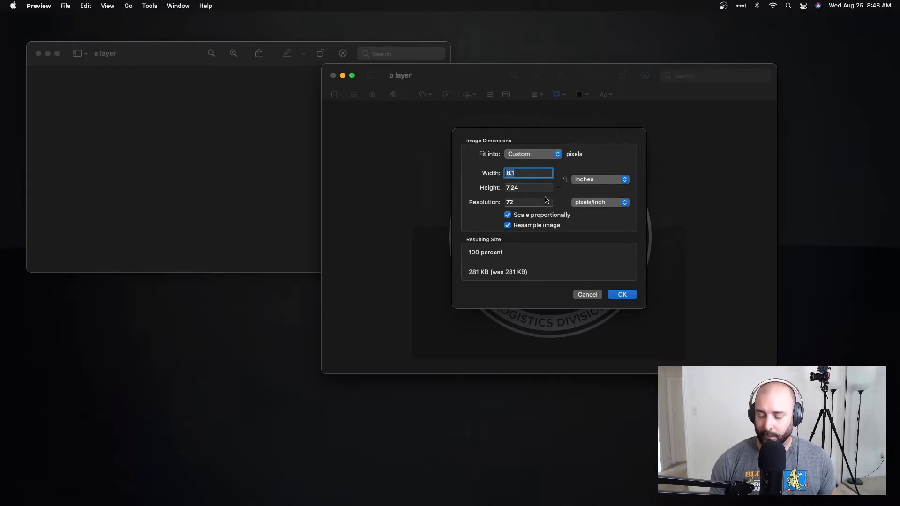
{"action": "type", "text": "4"}
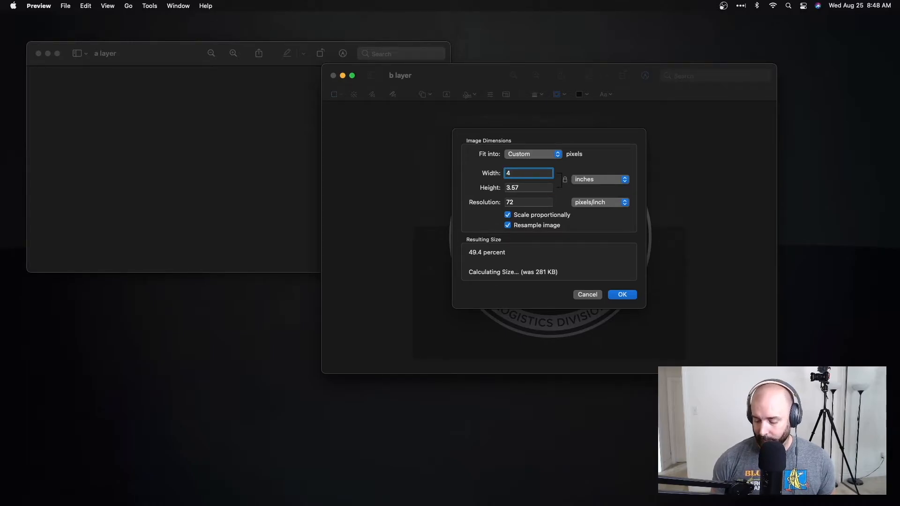
{"action": "left_click", "coordinate": [625, 295]}
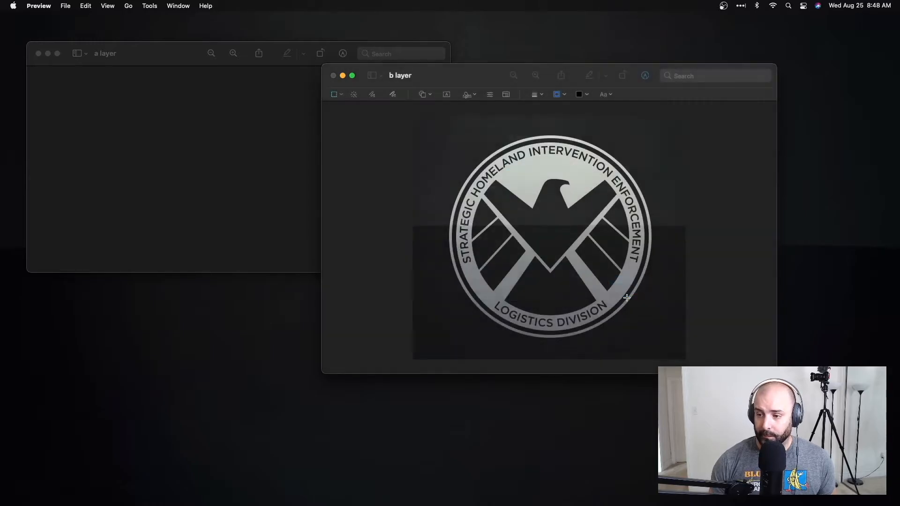
Select the entire resized b layer image and cut it
{"action": "left_click_drag", "start_coordinate": [496, 79], "coordinate": [557, 74]}
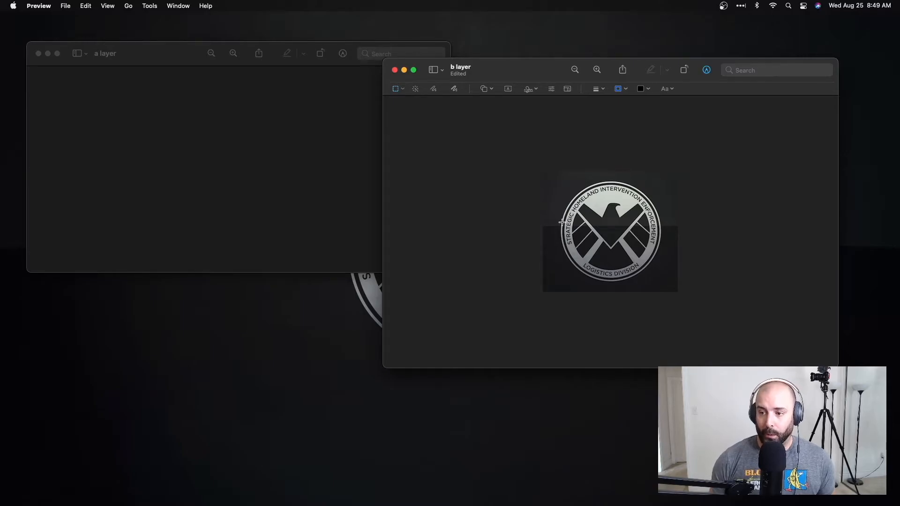
{"action": "left_click", "coordinate": [86, 6]}
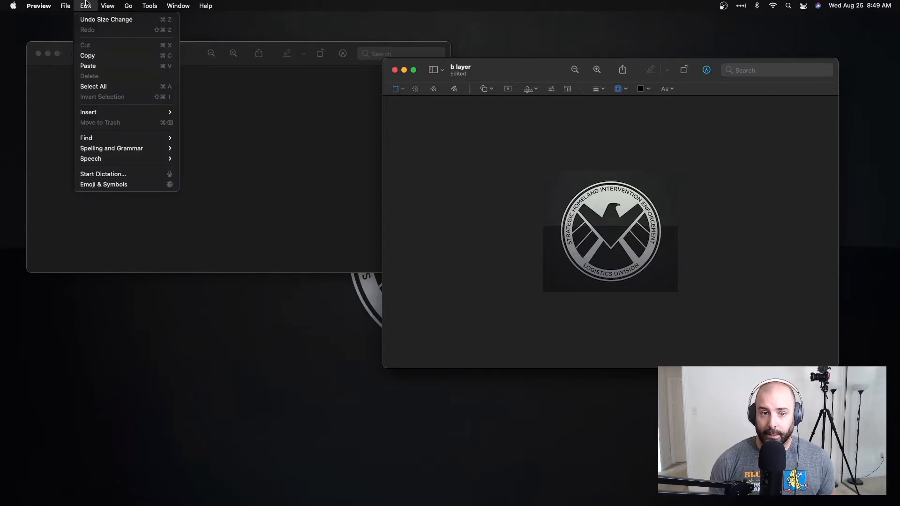
{"action": "left_click", "coordinate": [91, 86]}
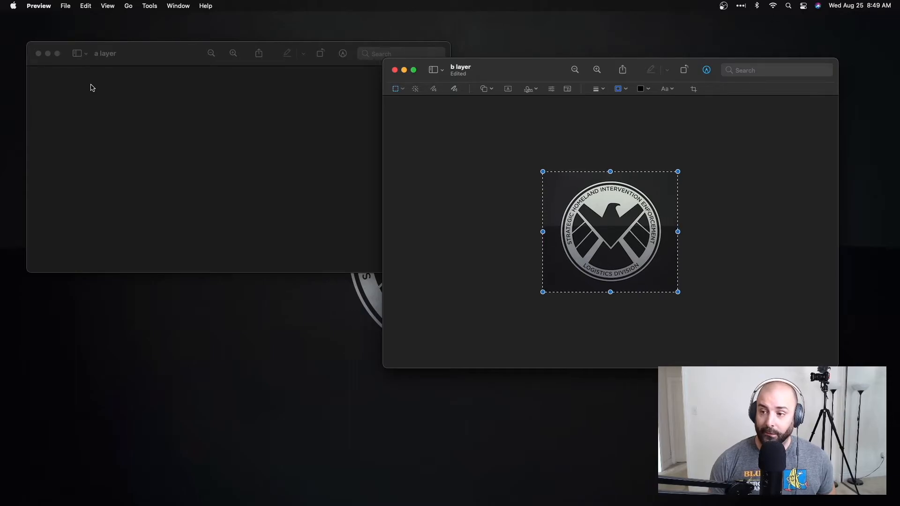
{"action": "key", "text": "super+x"}
Paste the cut logo into the a layer image, move it to the lower-right area of the canvas and deselect it
{"action": "left_click", "coordinate": [144, 61]}
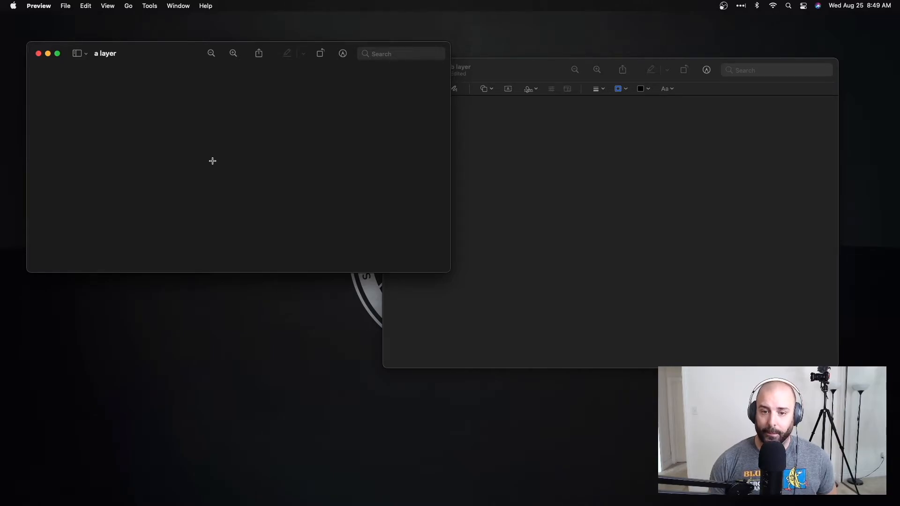
{"action": "key", "text": "super+v"}
{"action": "left_click_drag", "start_coordinate": [242, 145], "coordinate": [360, 179]}
{"action": "left_click", "coordinate": [227, 169]}
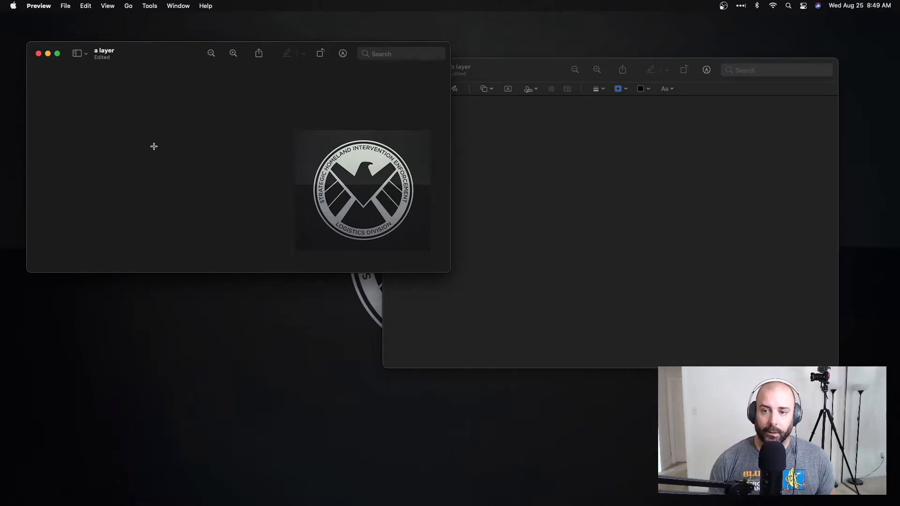
Close the b layer window and enlarge the a layer window so empty space surrounds its image
{"action": "left_click", "coordinate": [489, 192]}
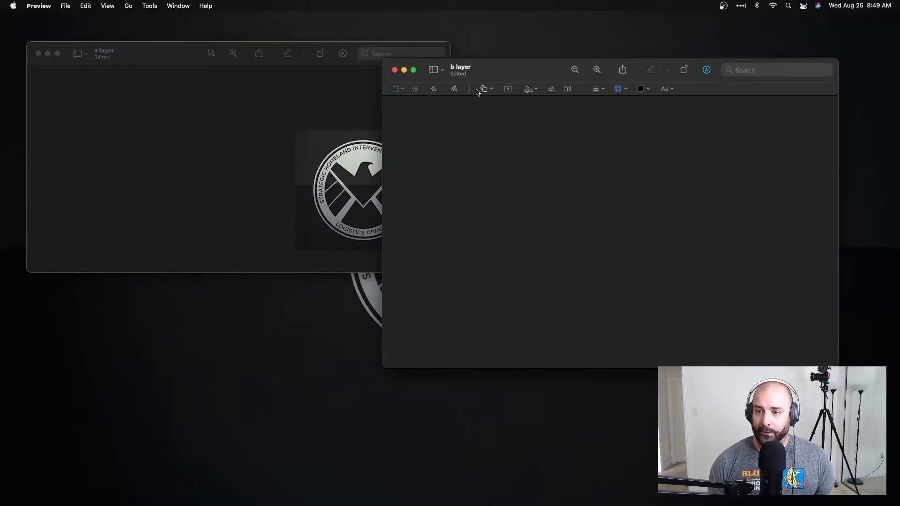
{"action": "left_click", "coordinate": [395, 70]}
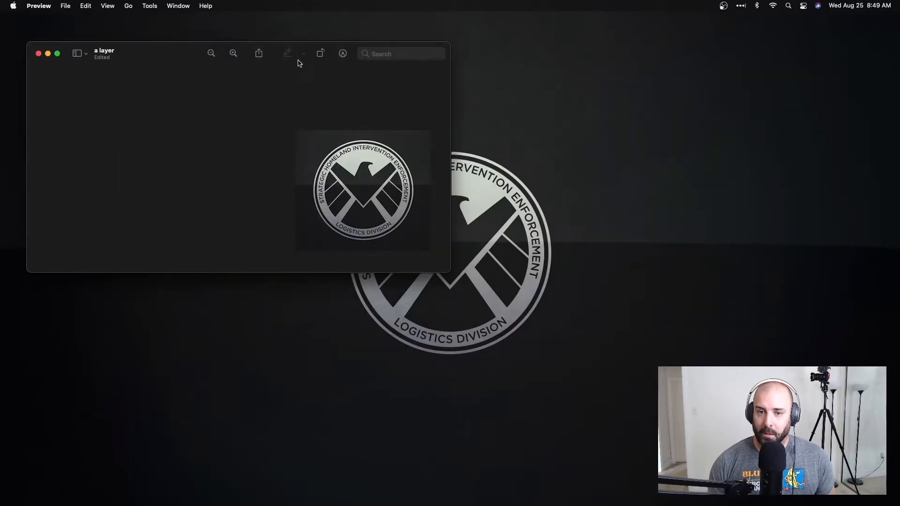
{"action": "left_click_drag", "start_coordinate": [177, 56], "coordinate": [195, 44]}
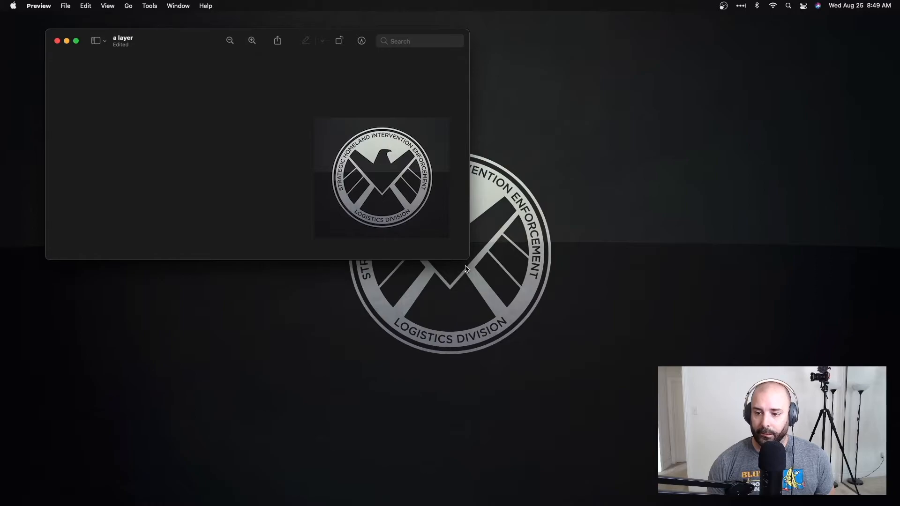
{"action": "left_click_drag", "start_coordinate": [467, 260], "coordinate": [603, 354]}
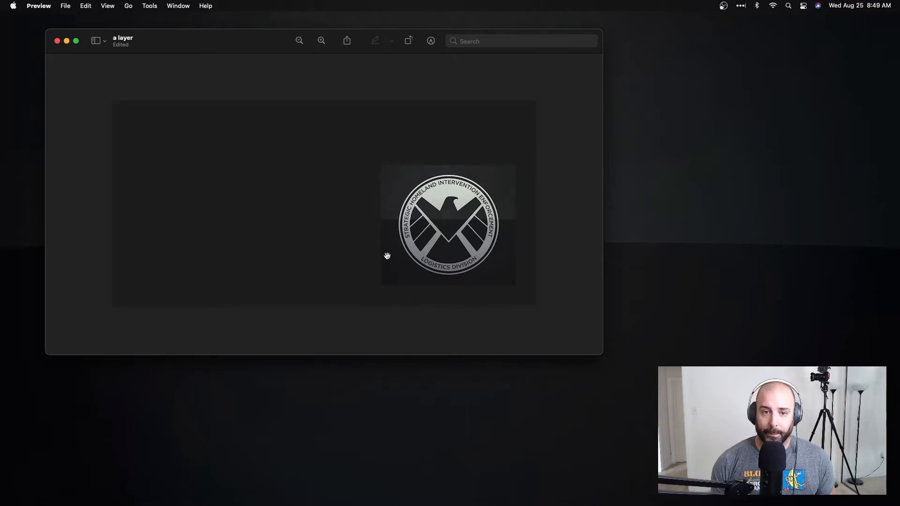
Add a rectangle shape to the a layer image and place it over the upper-left part of the logo
{"action": "key", "text": "super+shift+a"}
{"action": "left_click", "coordinate": [148, 60]}
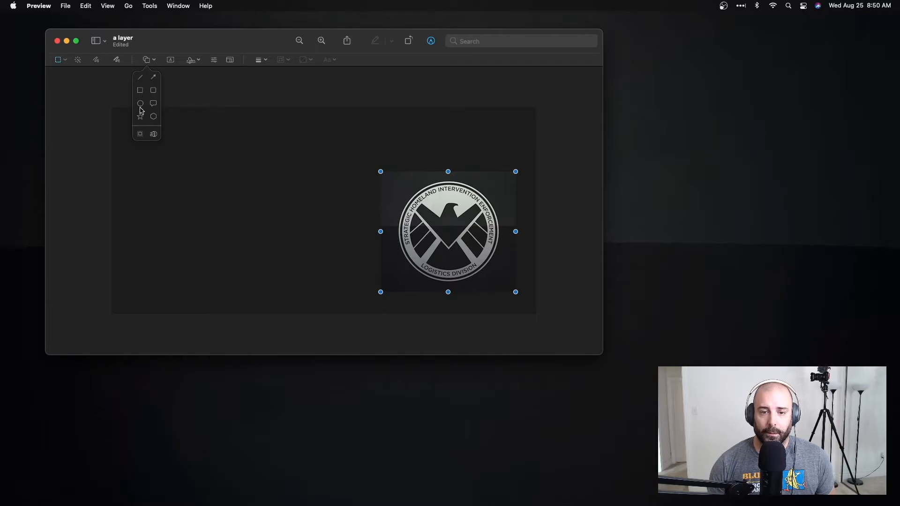
{"action": "left_click", "coordinate": [140, 91]}
{"action": "left_click_drag", "start_coordinate": [328, 211], "coordinate": [431, 208]}
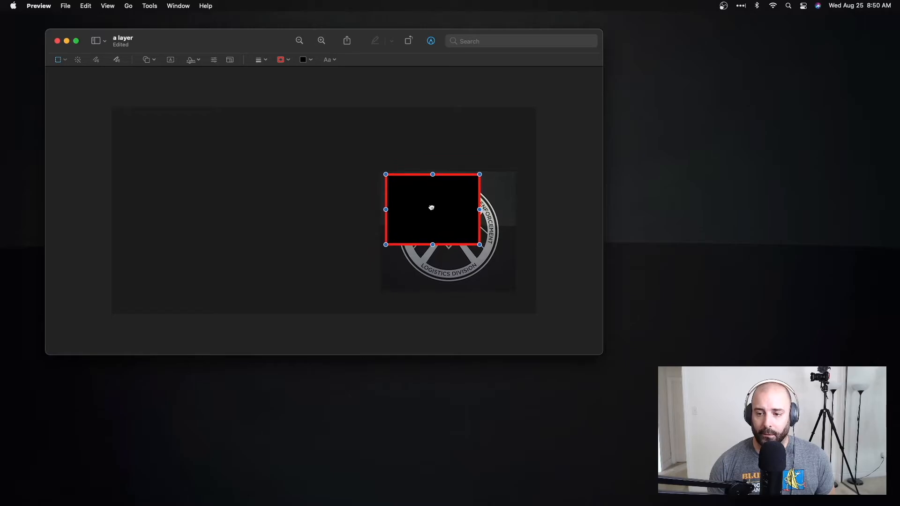
Set the rectangle's fill to none, deselect it, and reselect it by its red outline
{"action": "left_click", "coordinate": [306, 61]}
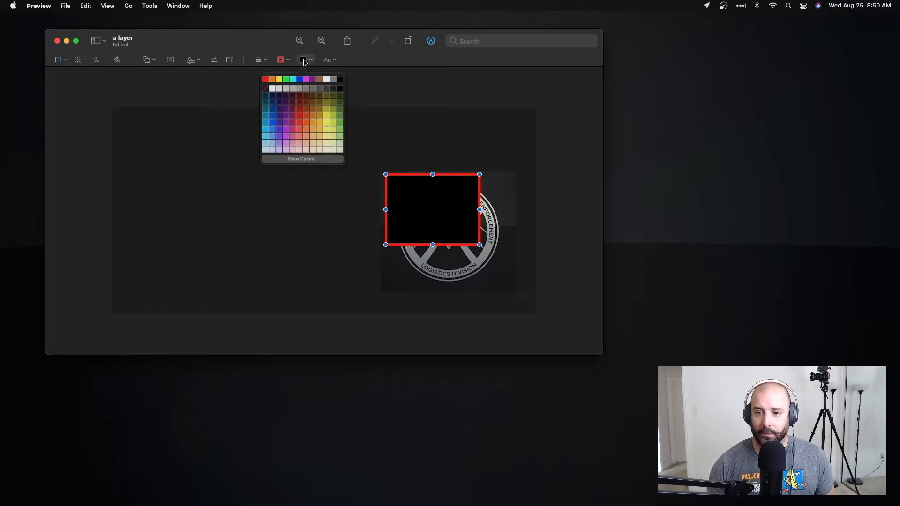
{"action": "left_click", "coordinate": [266, 88]}
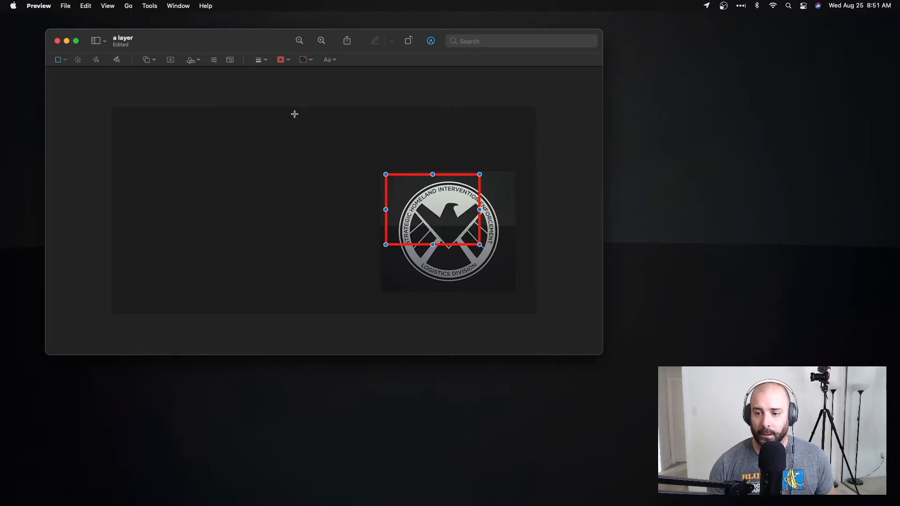
{"action": "left_click", "coordinate": [432, 229]}
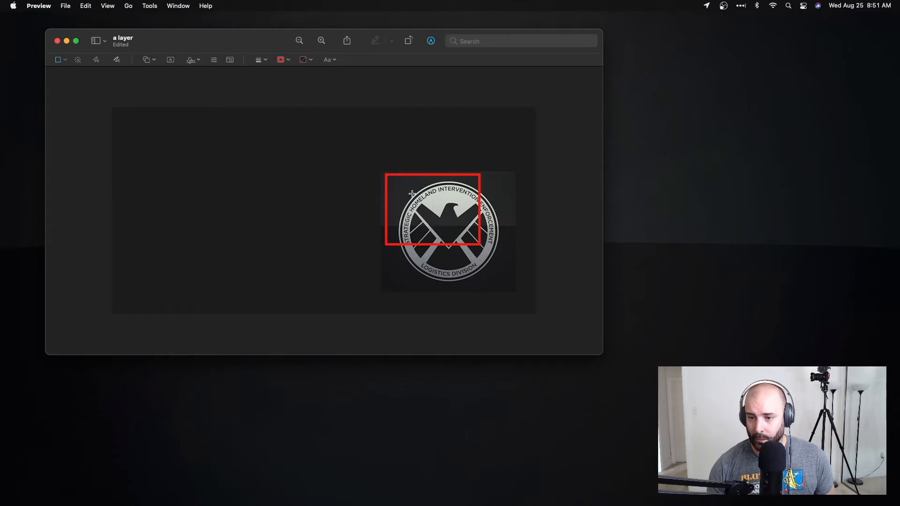
{"action": "left_click", "coordinate": [415, 175]}
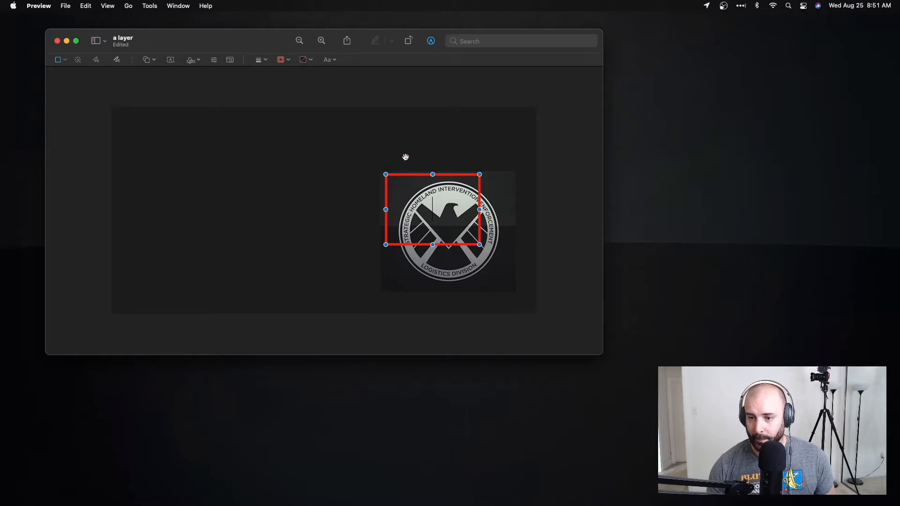
Resize the red rectangle so it frames the entire pasted logo image, and deselect it
{"action": "left_click_drag", "start_coordinate": [480, 247], "coordinate": [516, 293]}
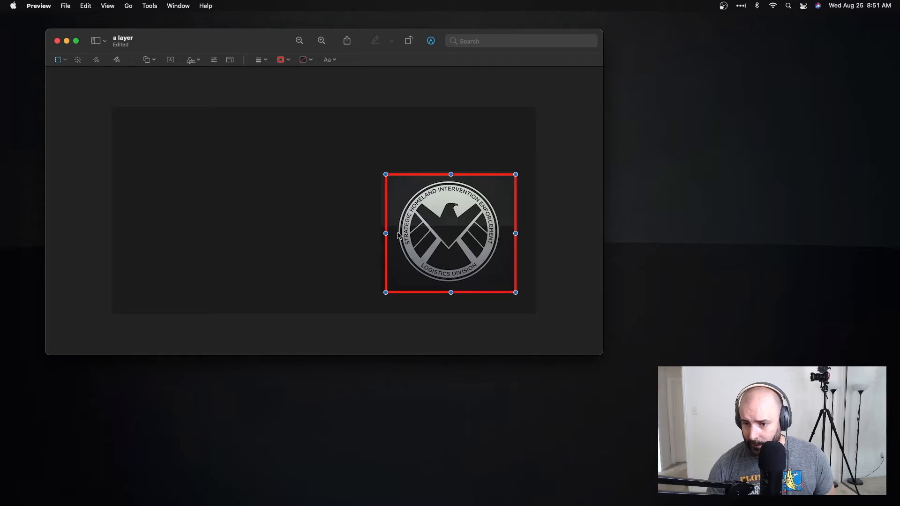
{"action": "left_click_drag", "start_coordinate": [386, 234], "coordinate": [381, 232]}
{"action": "left_click", "coordinate": [239, 204]}
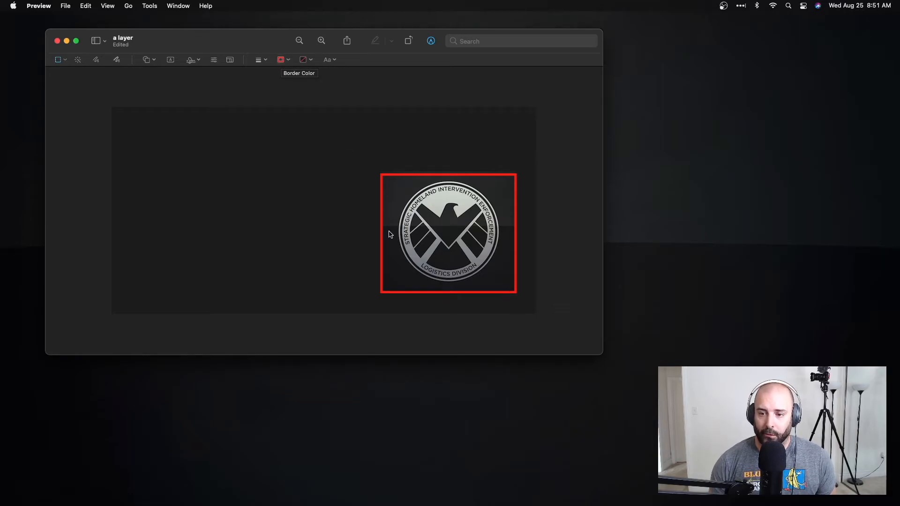
Select the red rectangle around the logo by its outline and set its fill color to orange
{"action": "left_click", "coordinate": [305, 62]}
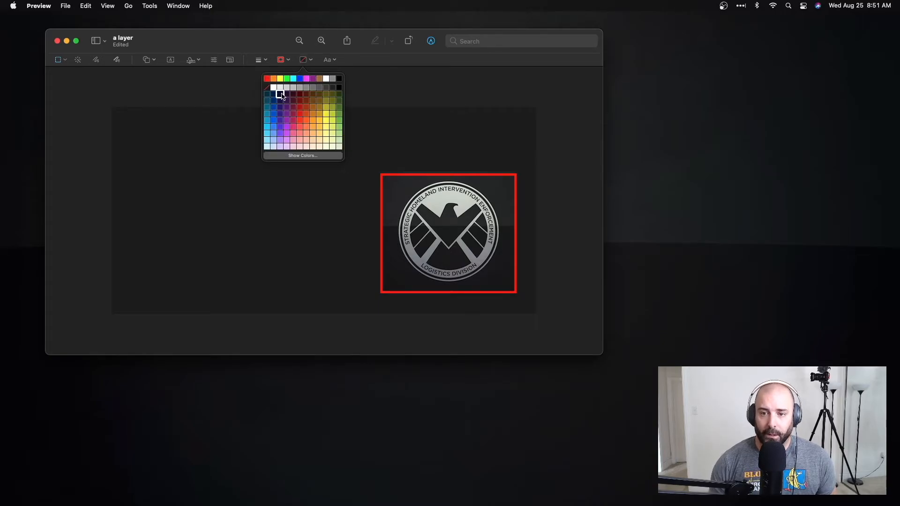
{"action": "left_click", "coordinate": [274, 79]}
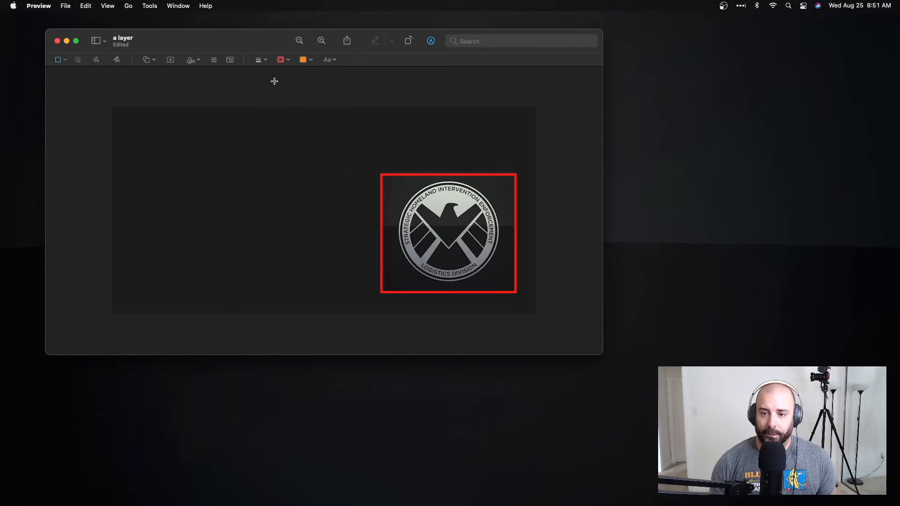
{"action": "left_click", "coordinate": [401, 176]}
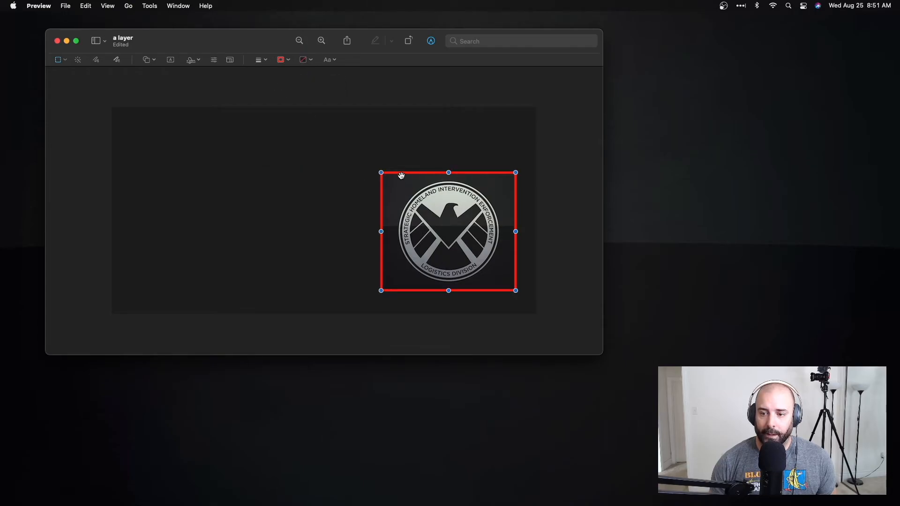
{"action": "left_click", "coordinate": [306, 59]}
{"action": "left_click", "coordinate": [274, 79]}
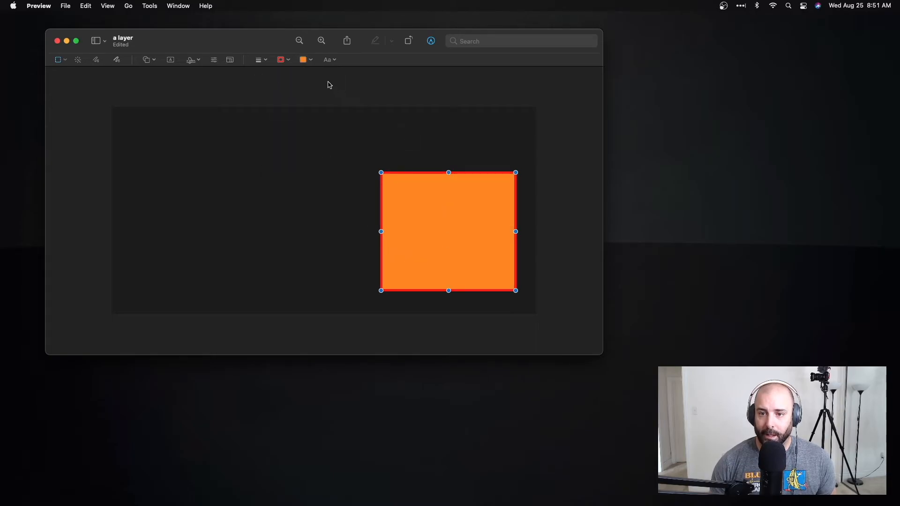
Restore the rectangle's fill to none and deselect the shape
{"action": "left_click", "coordinate": [306, 61]}
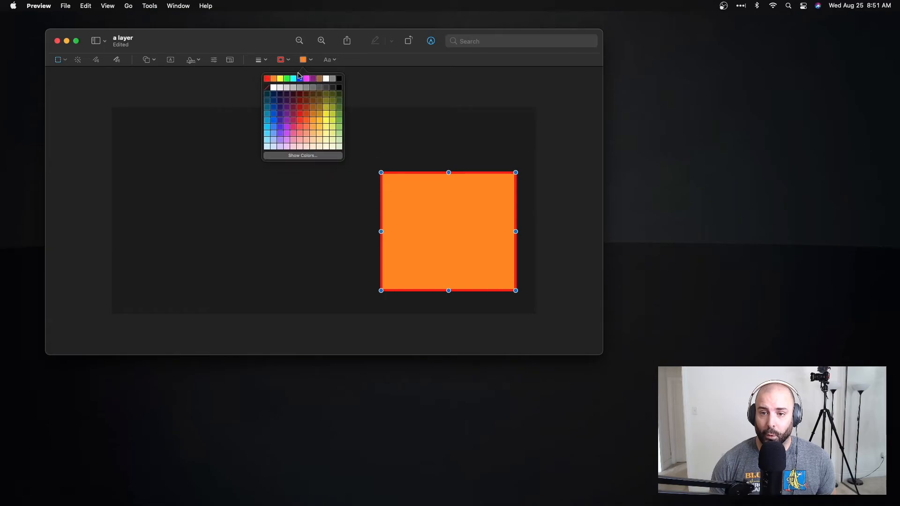
{"action": "left_click", "coordinate": [268, 88]}
{"action": "left_click", "coordinate": [281, 189]}
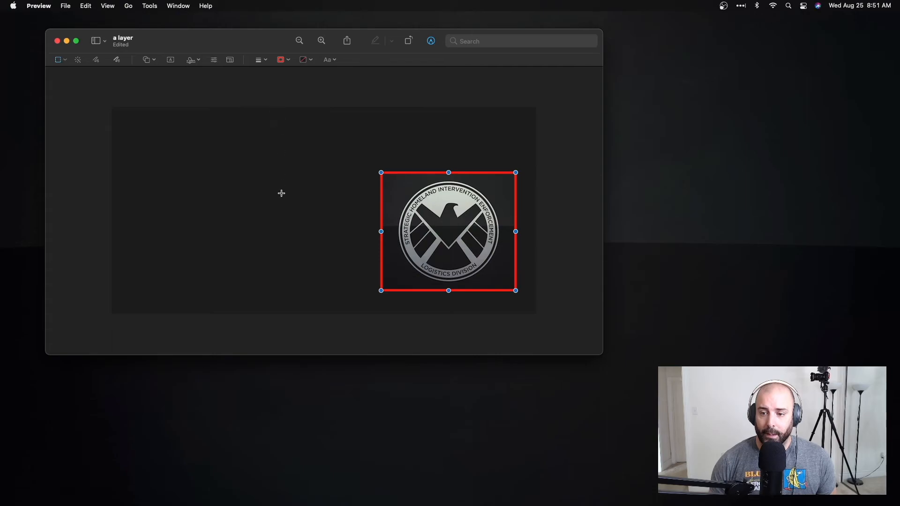
{"action": "left_click", "coordinate": [282, 194]}
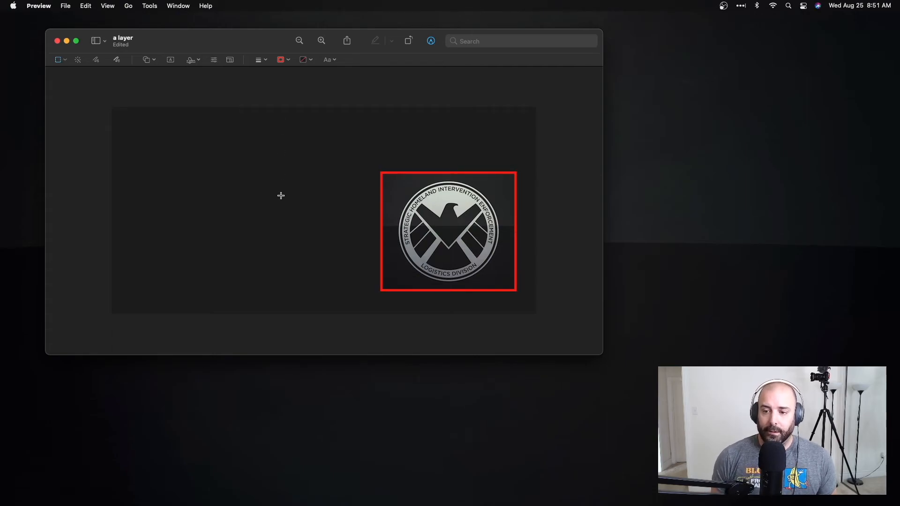